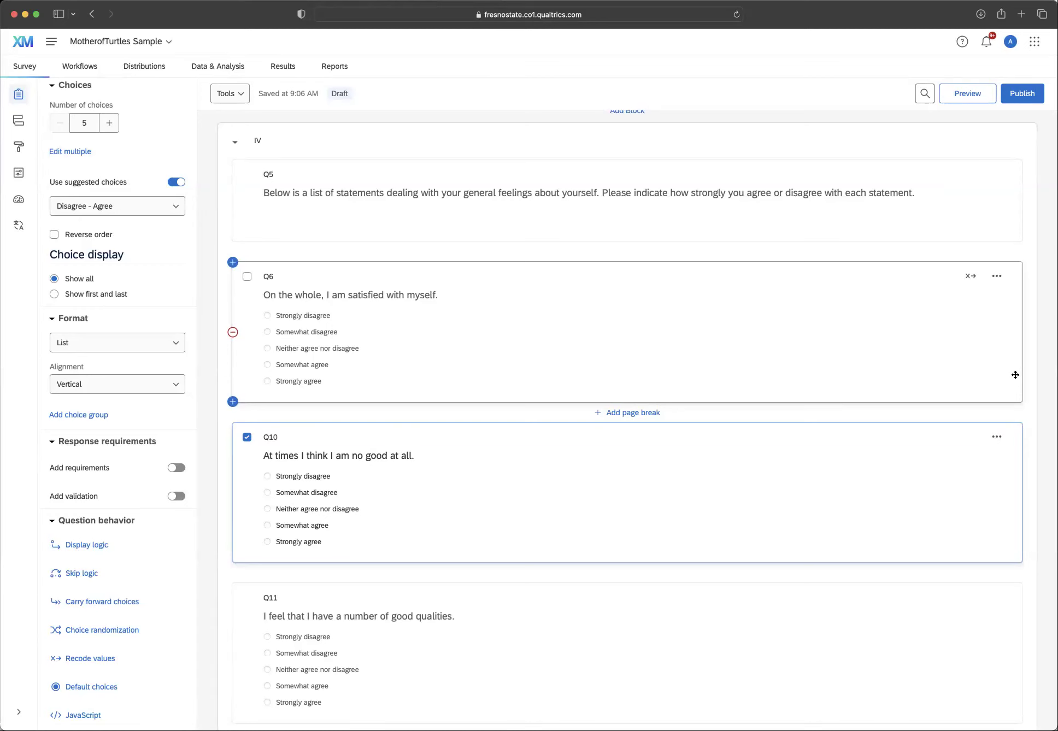
# Select Q6 in the survey editor to edit its settings
pyautogui.click(1015, 380)
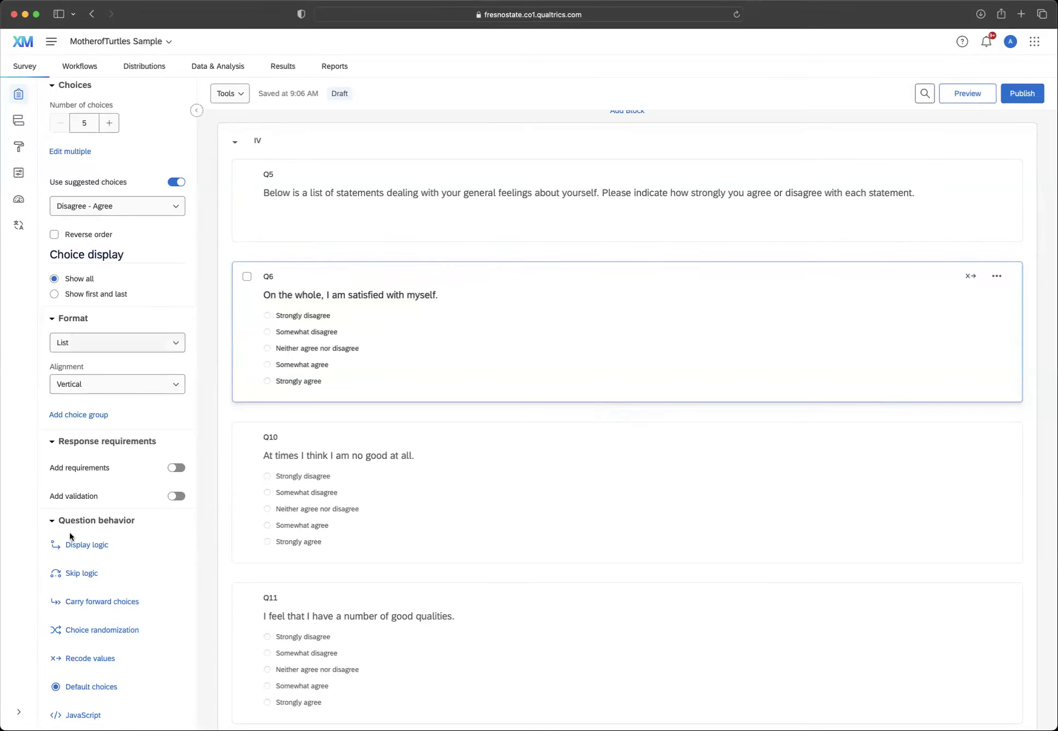
# Turn on value recoding for Q6 and enter recode values 0 through 4
pyautogui.click(113, 664)
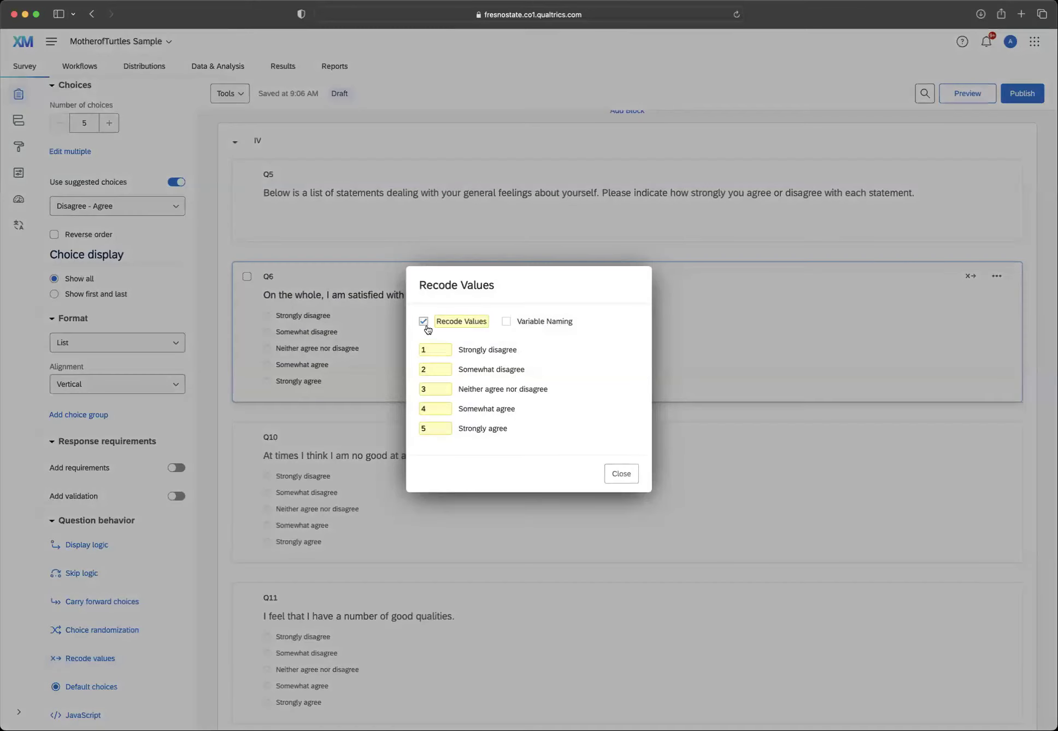
pyautogui.press('space')
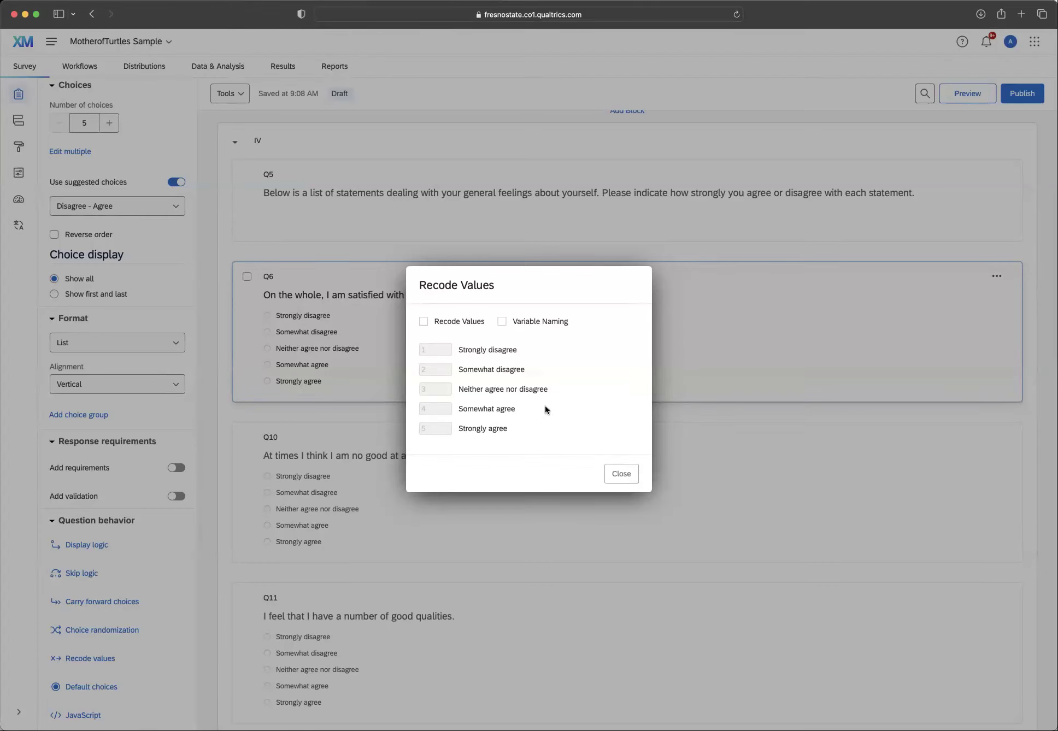
pyautogui.moveTo(534, 282); pyautogui.dragTo(676, 291)
pyautogui.click(564, 414)
pyautogui.click(424, 321)
pyautogui.click(437, 351)
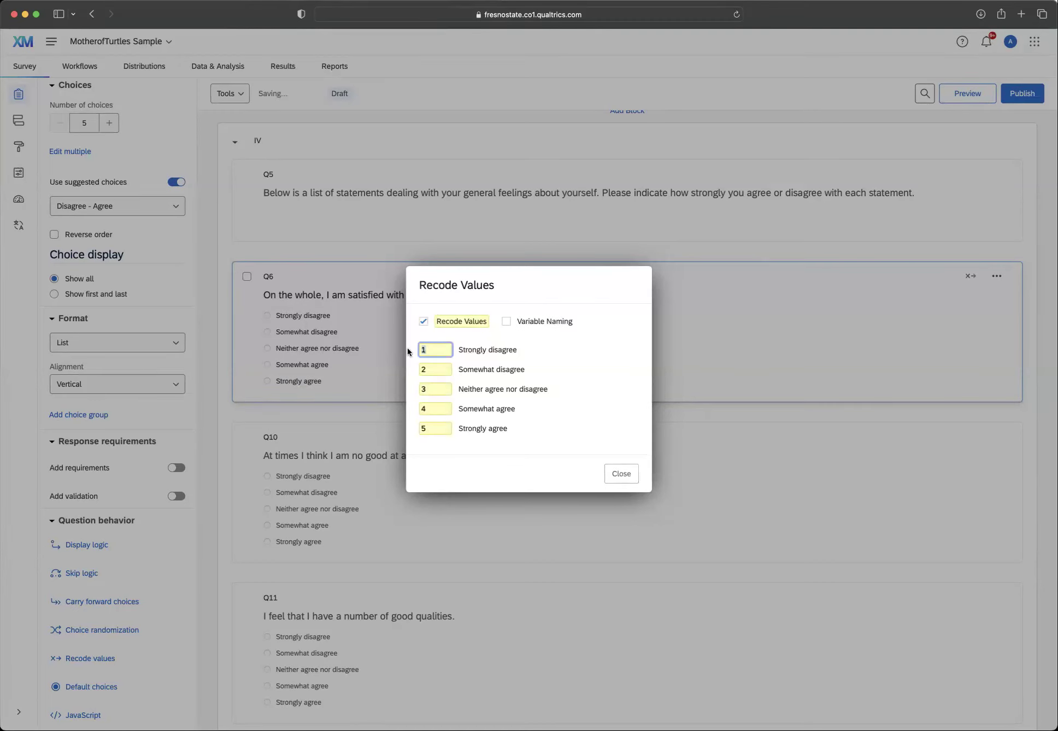
pyautogui.write('0')
pyautogui.click(435, 370)
pyautogui.press('BackSpace')
pyautogui.write('1')
pyautogui.click(424, 387)
pyautogui.press('BackSpace')
pyautogui.write('2')
pyautogui.press('Tab')
pyautogui.write('3')
pyautogui.click(432, 428)
pyautogui.press('BackSpace')
pyautogui.write('4')
pyautogui.click(557, 430)
# Re-enter Q6's recode values as 1 through 5, Strongly disagree to Strongly agree
pyautogui.click(423, 322)
pyautogui.click(423, 324)
pyautogui.press('BackSpace')
pyautogui.write('1')
pyautogui.press('Tab')
pyautogui.write('2')
pyautogui.press('Tab')
pyautogui.write('3')
pyautogui.press('Tab')
pyautogui.write('4')
pyautogui.press('Tab')
pyautogui.click(535, 421)
pyautogui.click(626, 474)
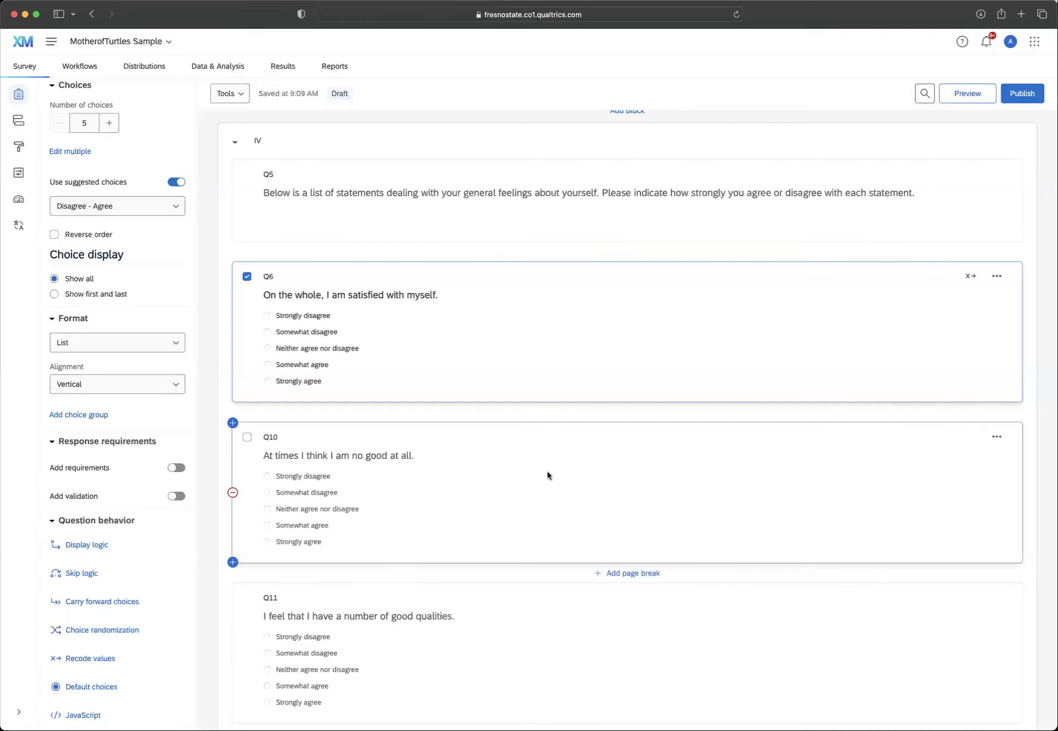
# Select Q10 and enable Recode Values in its Recode values settings
pyautogui.click(778, 507)
pyautogui.click(724, 382)
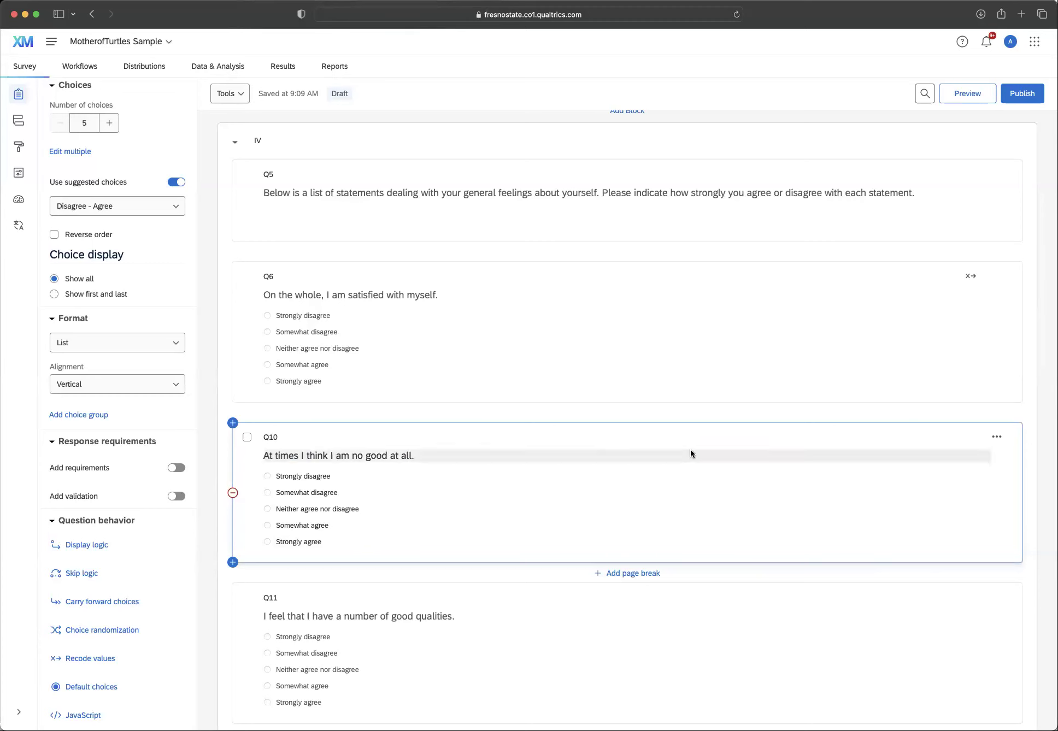
pyautogui.click(690, 453)
pyautogui.click(714, 512)
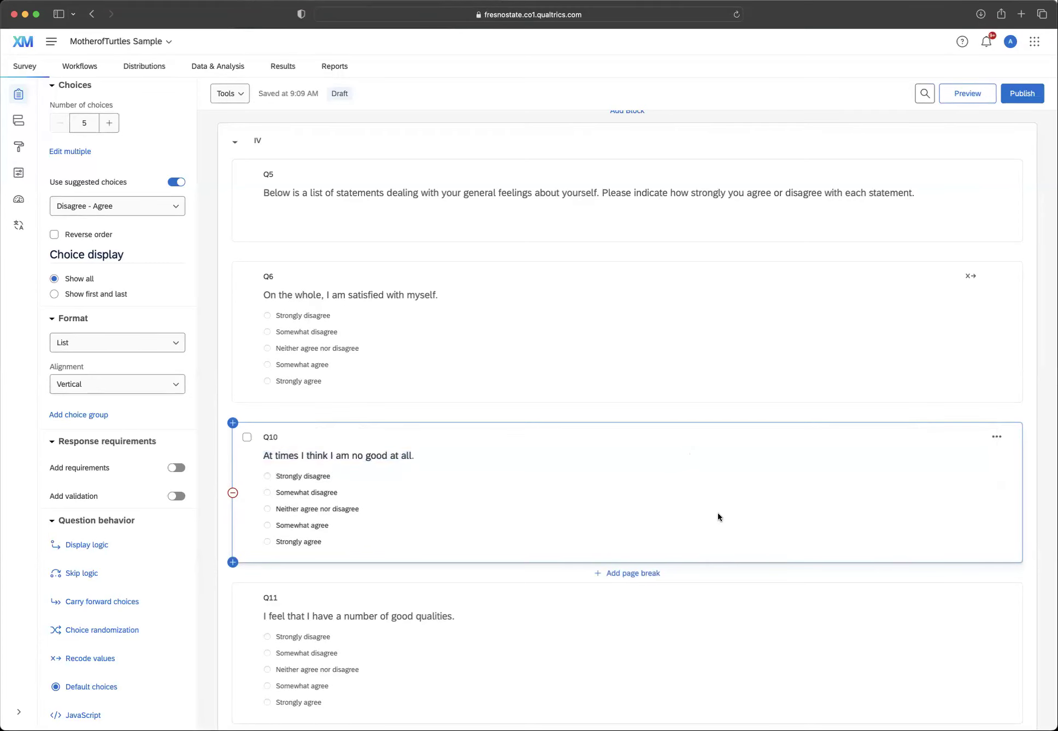
pyautogui.click(91, 658)
pyautogui.click(424, 321)
# Set Q10's recode values to 5, 4, 3, 2, 1, then reopen the settings to verify
pyautogui.moveTo(436, 351); pyautogui.dragTo(416, 352)
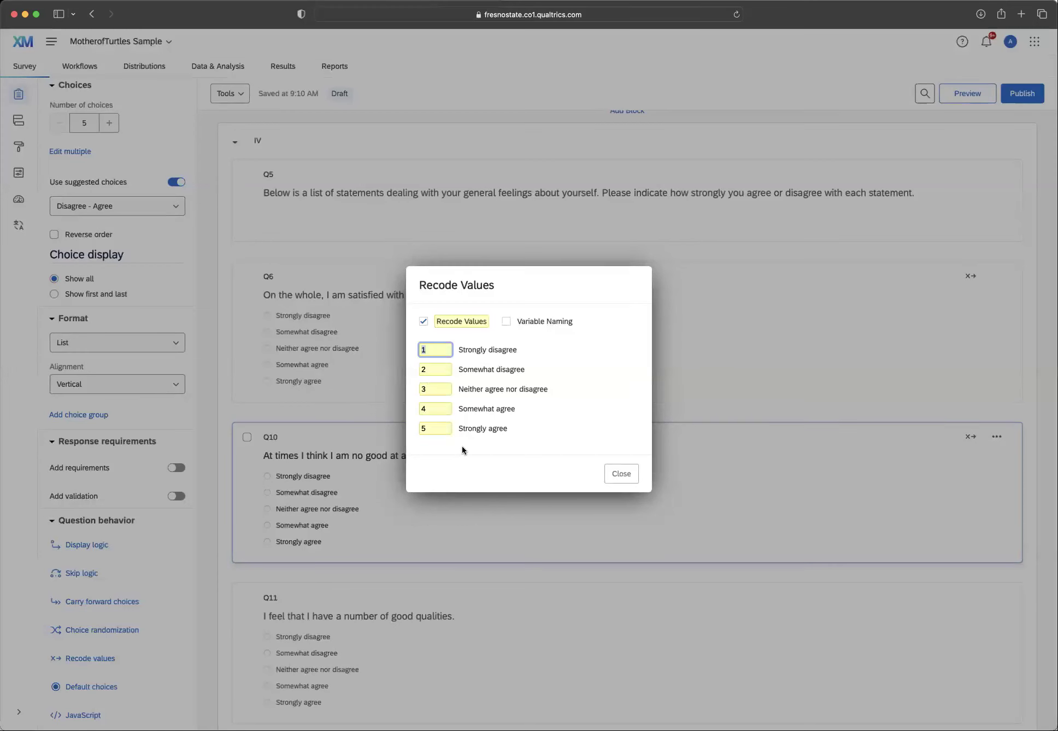
pyautogui.write('5')
pyautogui.moveTo(436, 369); pyautogui.dragTo(392, 426)
pyautogui.write('421')
pyautogui.click(509, 443)
pyautogui.click(621, 473)
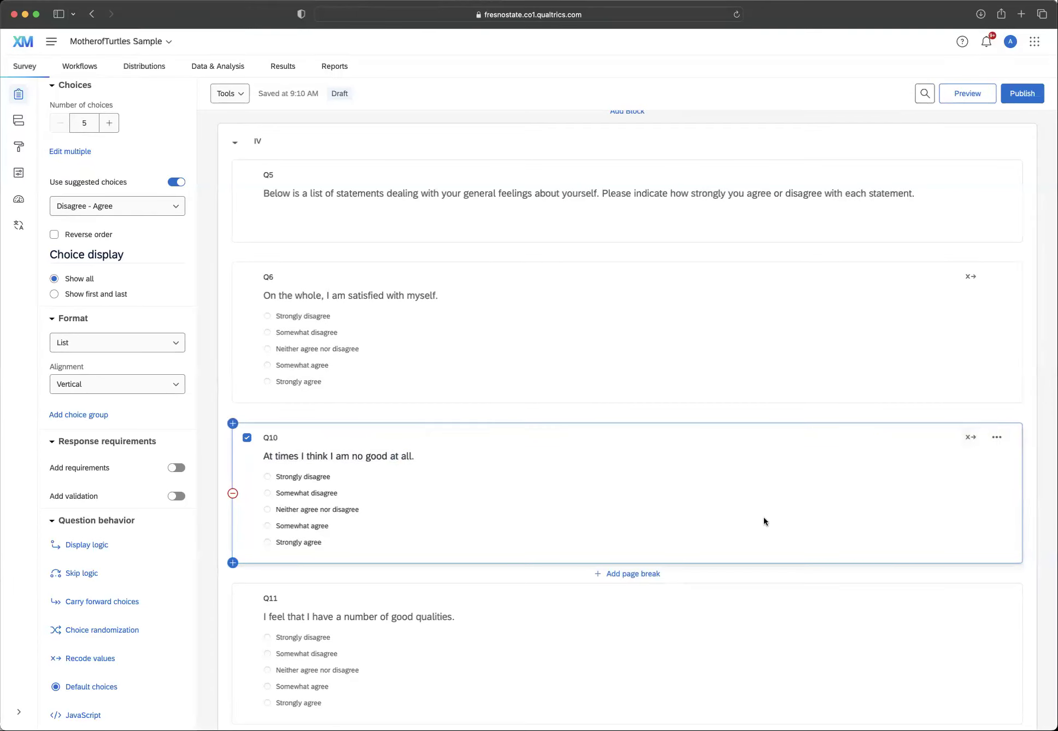
pyautogui.click(87, 658)
pyautogui.click(621, 474)
# Scroll through the survey's self-esteem questions and back to Q10
pyautogui.scroll(-3, 579, 464)
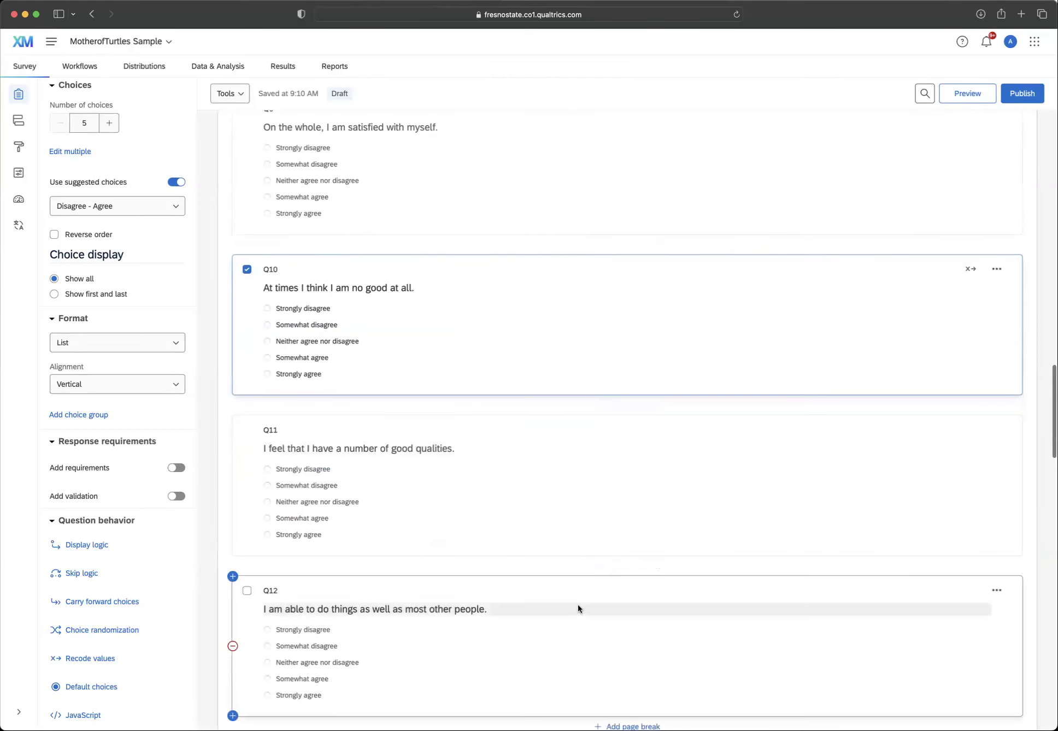
pyautogui.scroll(-1, 578, 604)
pyautogui.scroll(-5, 568, 610)
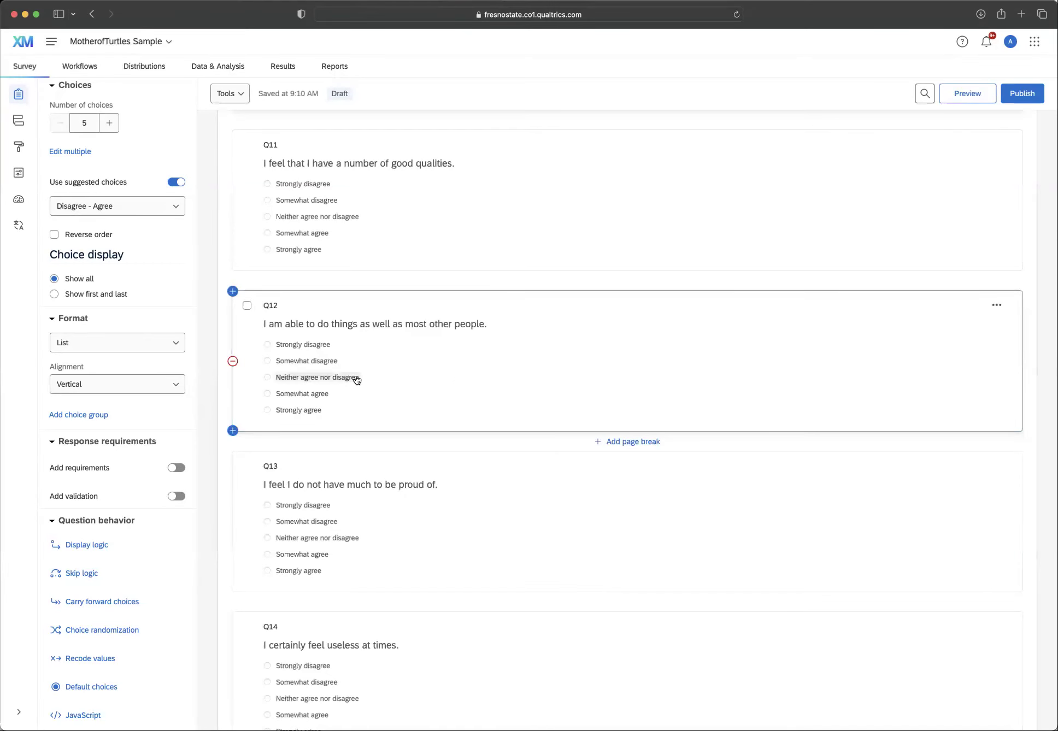
pyautogui.scroll(-3, 361, 382)
pyautogui.scroll(-12, 426, 377)
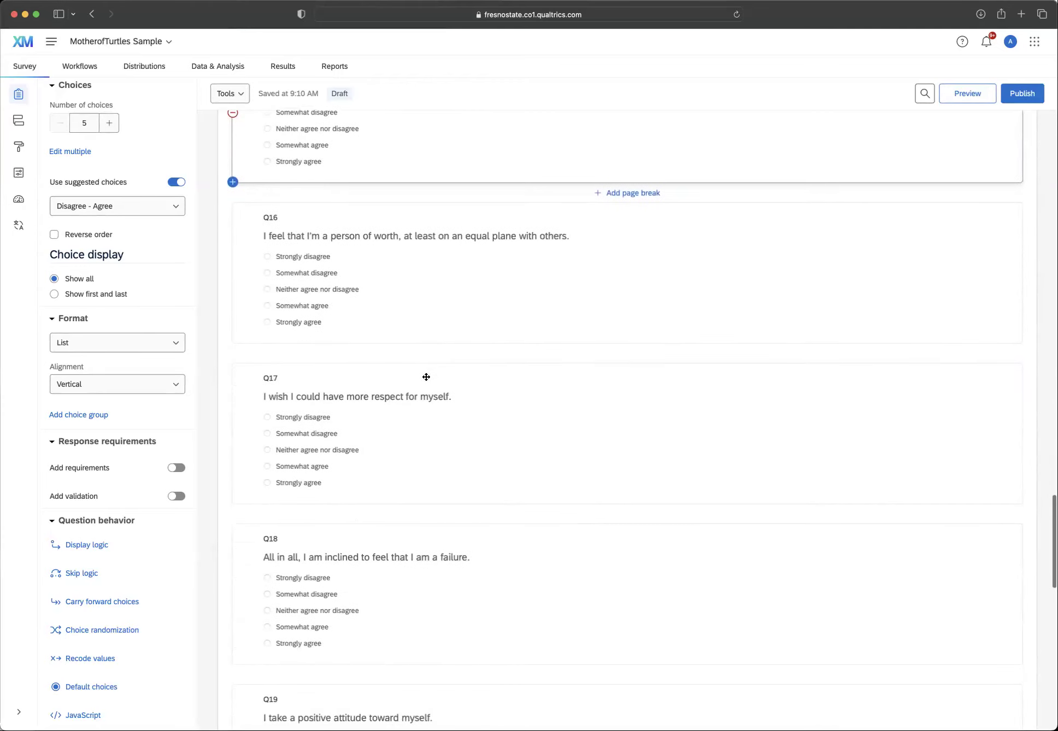
pyautogui.scroll(10, 429, 378)
pyautogui.scroll(8, 429, 378)
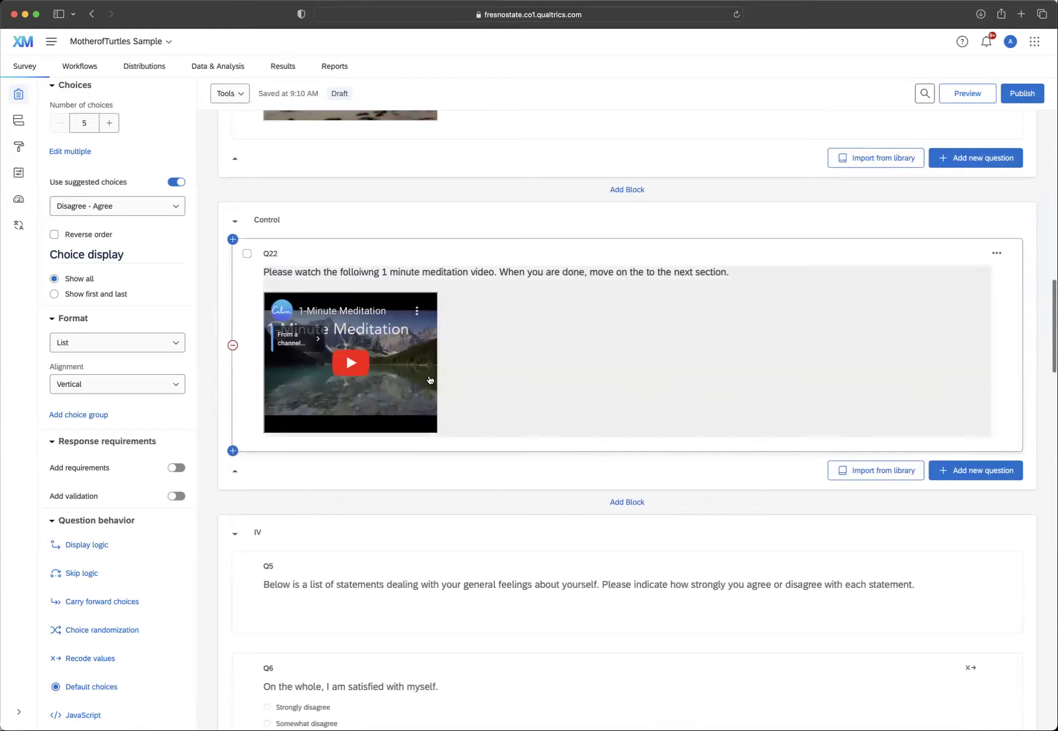
pyautogui.scroll(-6, 429, 379)
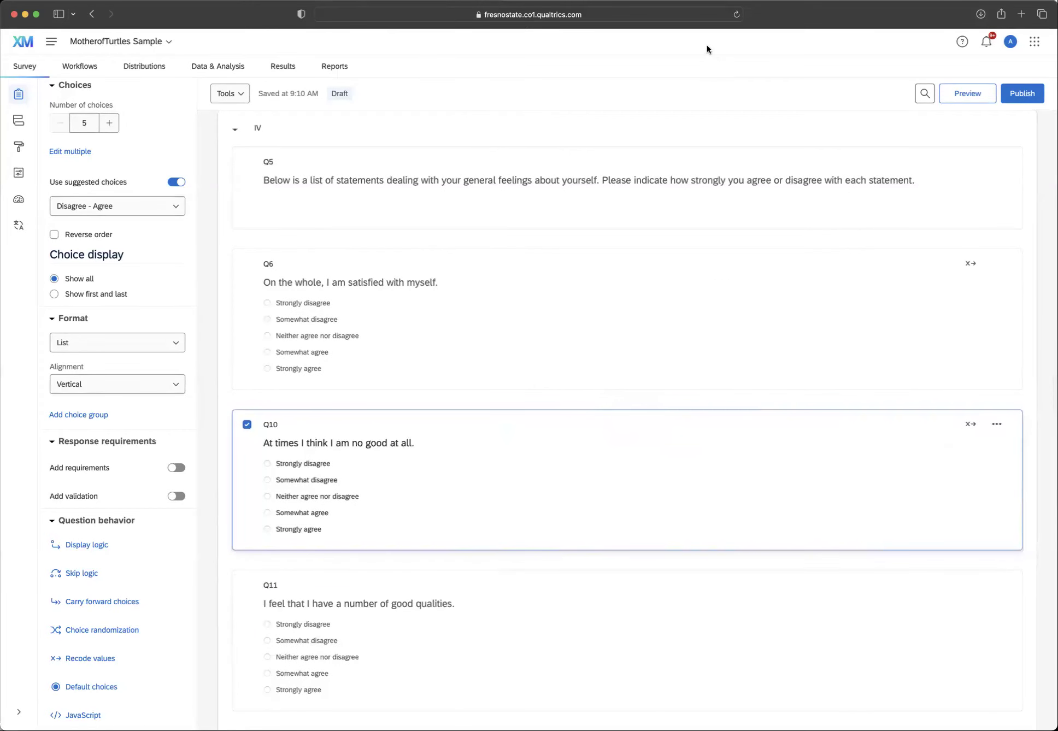